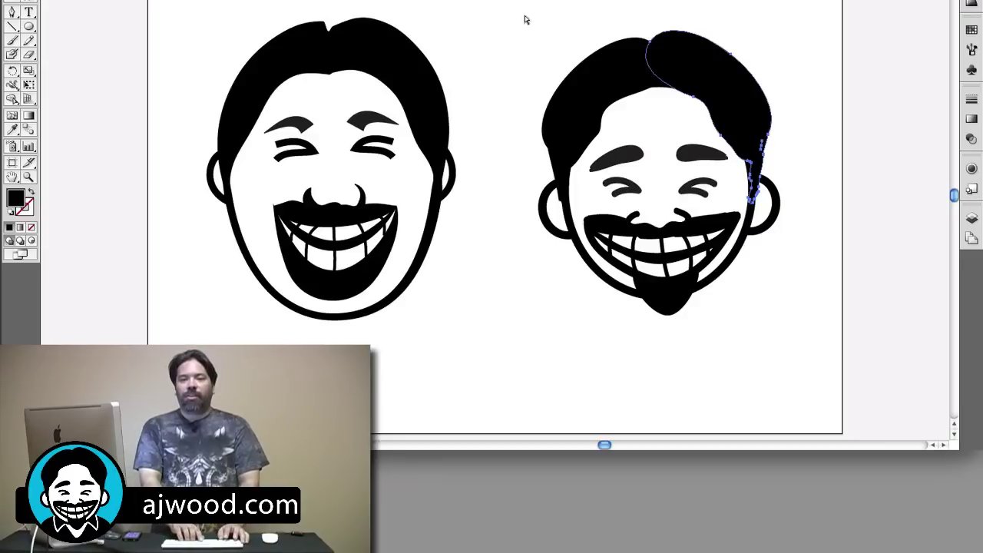
Step: Inspect the artwork in Outline view to check the hair piece's bounds, then return to Preview
{"action": "key", "text": "ctrl+y"}
{"action": "key", "text": "v"}
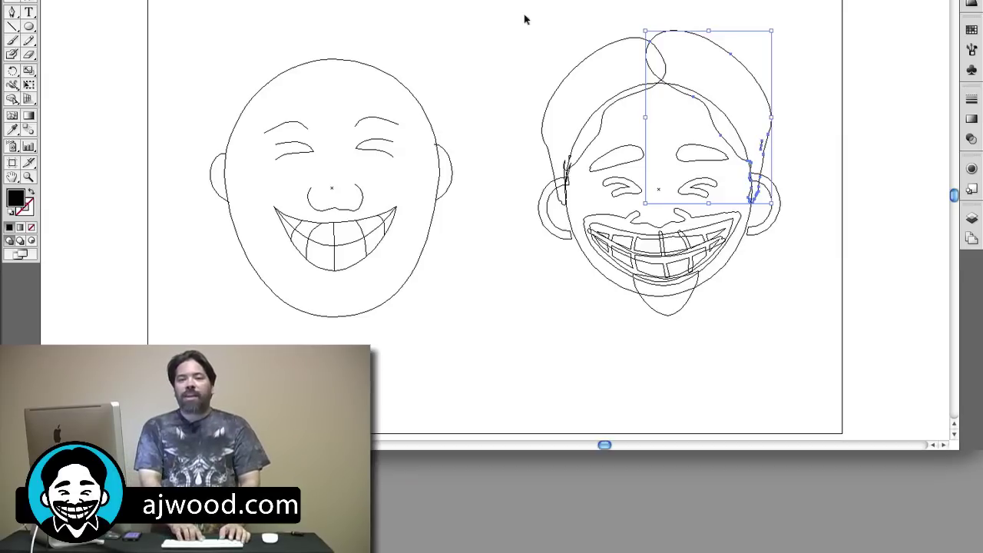
{"action": "key", "text": "super+y"}
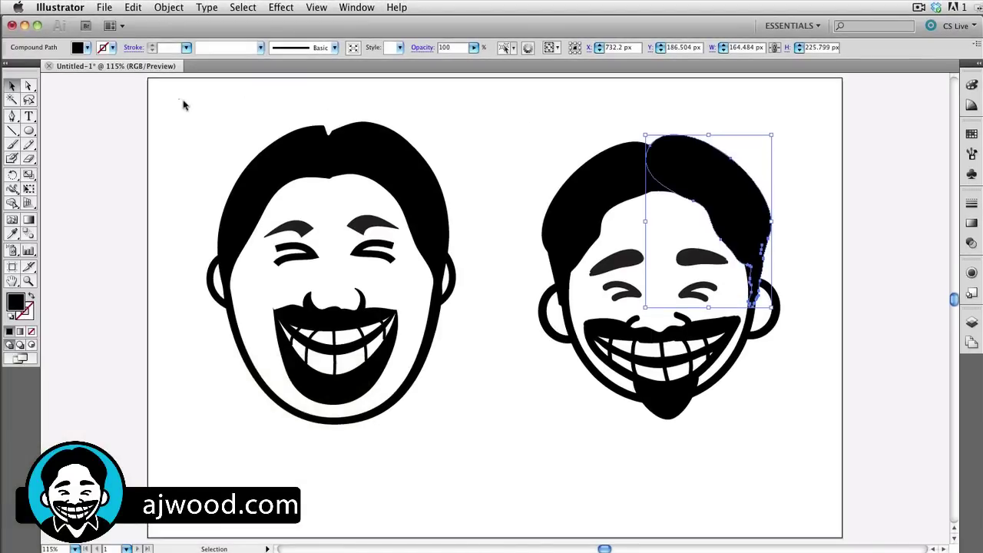
Step: Give every path of the left face a 1 pt Uniform-profile stroke, then deselect
{"action": "left_click_drag", "start_coordinate": [179, 95], "coordinate": [505, 472]}
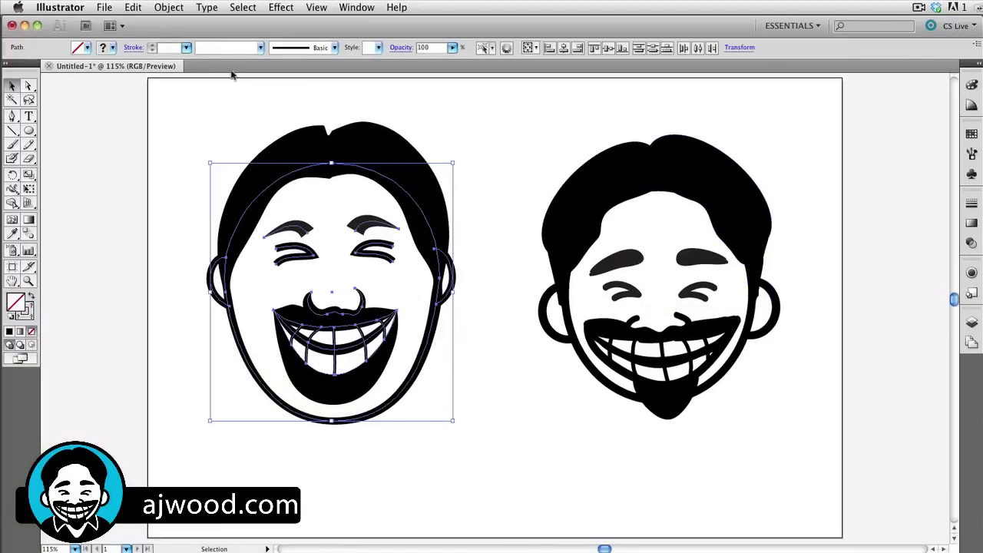
{"action": "left_click", "coordinate": [185, 51]}
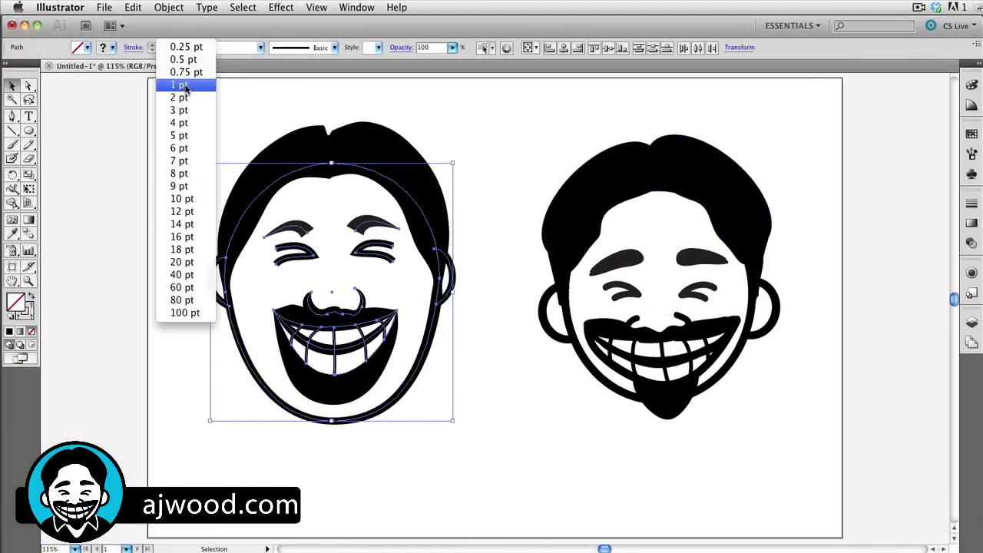
{"action": "left_click", "coordinate": [196, 86]}
{"action": "left_click", "coordinate": [259, 48]}
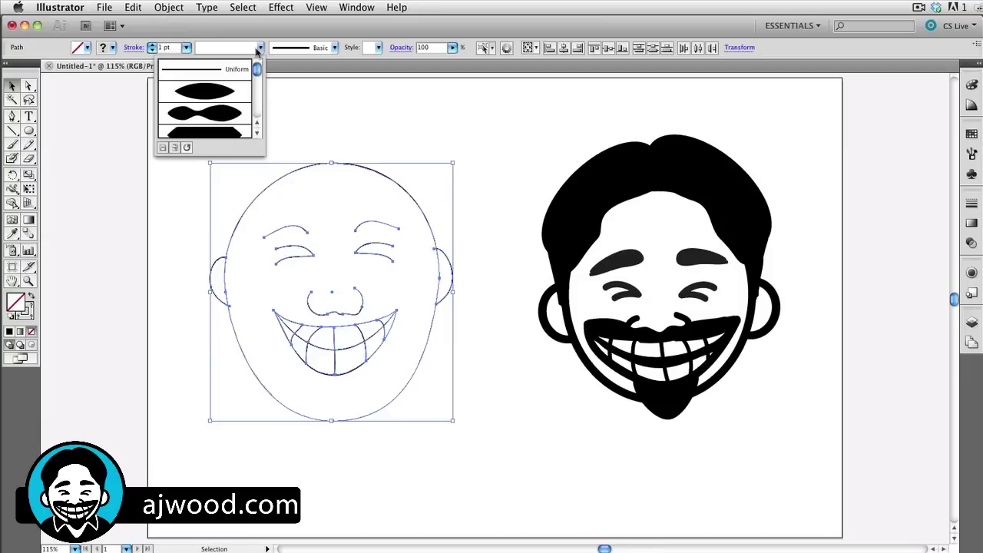
{"action": "left_click", "coordinate": [223, 69]}
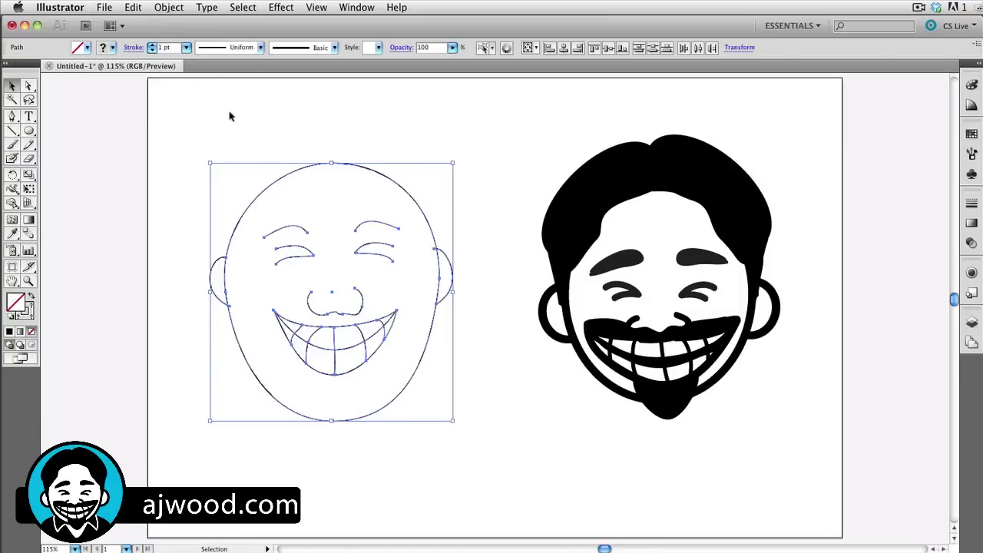
{"action": "left_click", "coordinate": [229, 116]}
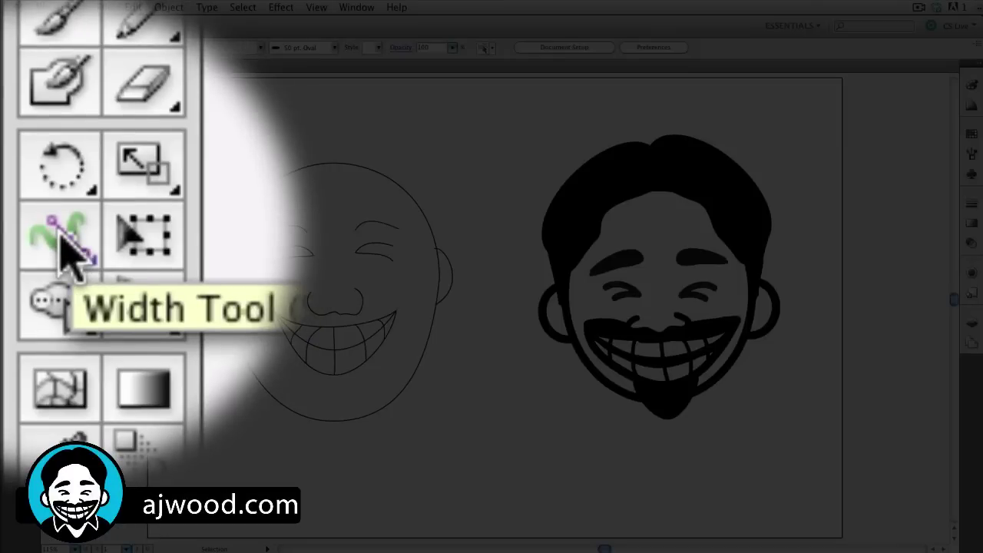
Step: Select the Width Tool (Shift+W) in the Tools panel
{"action": "left_click", "coordinate": [65, 248]}
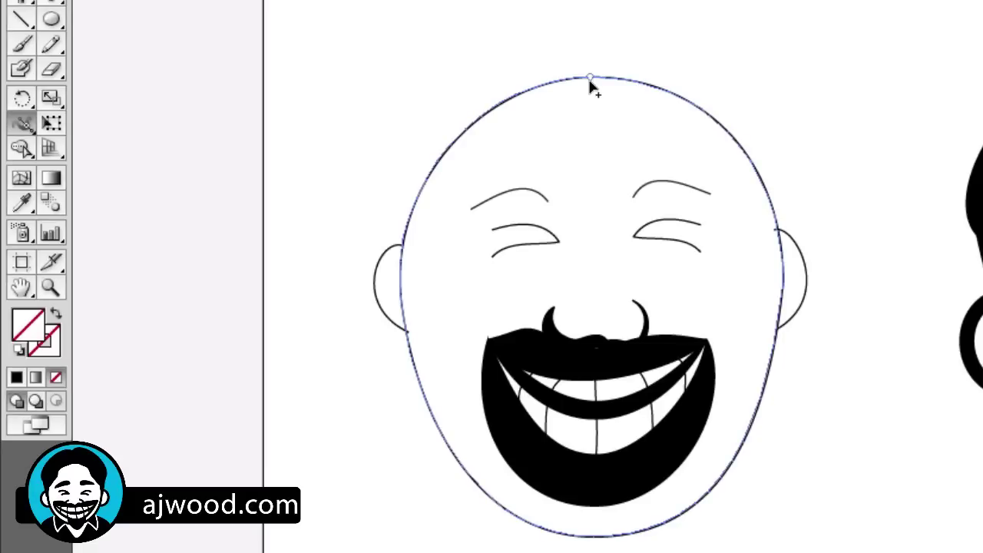
Step: Add width points around the head outline to thicken it into a hair band
{"action": "mouse_move", "coordinate": [590, 80]}
{"action": "left_mouse_down"}
{"action": "mouse_move", "coordinate": [592, 125]}
{"action": "mouse_move", "coordinate": [592, 105]}
{"action": "left_mouse_up"}
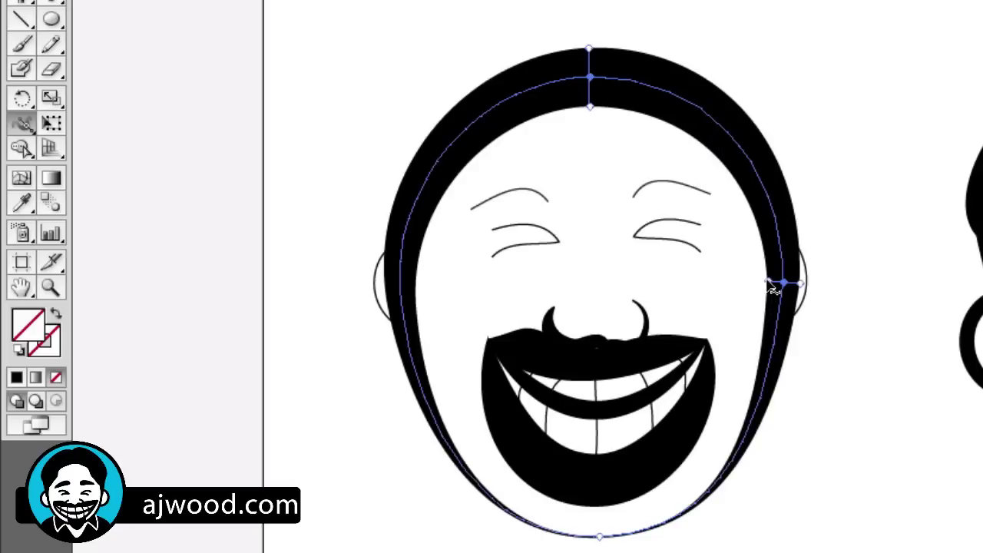
{"action": "left_click_drag", "start_coordinate": [772, 287], "coordinate": [780, 287]}
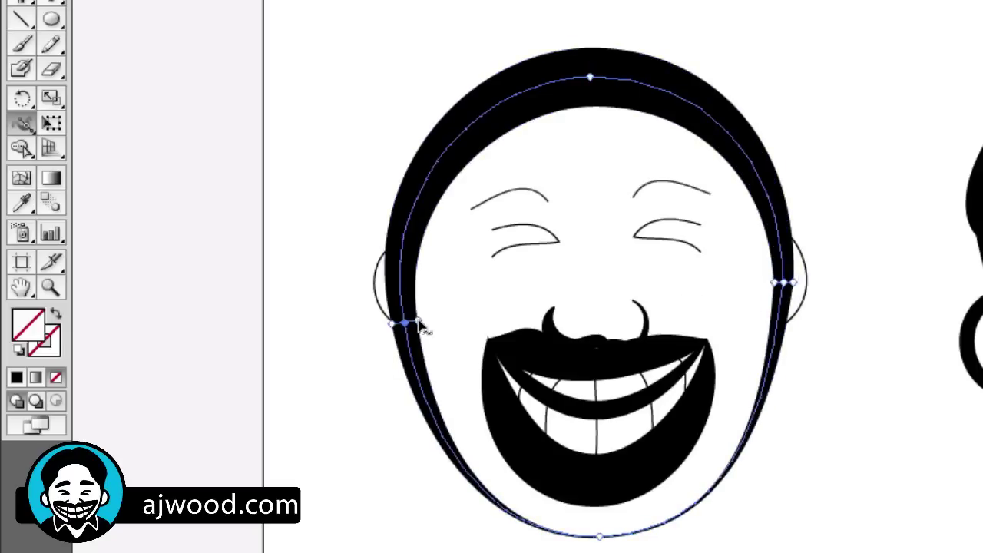
{"action": "left_click_drag", "start_coordinate": [421, 321], "coordinate": [415, 323]}
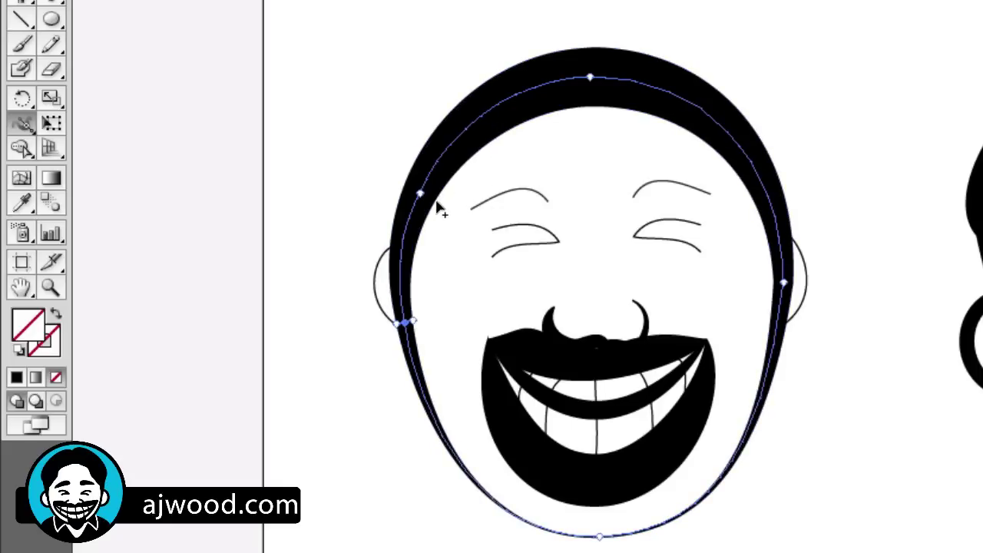
{"action": "mouse_move", "coordinate": [438, 207]}
{"action": "left_mouse_down"}
{"action": "mouse_move", "coordinate": [463, 208]}
{"action": "mouse_move", "coordinate": [452, 207]}
{"action": "left_mouse_up"}
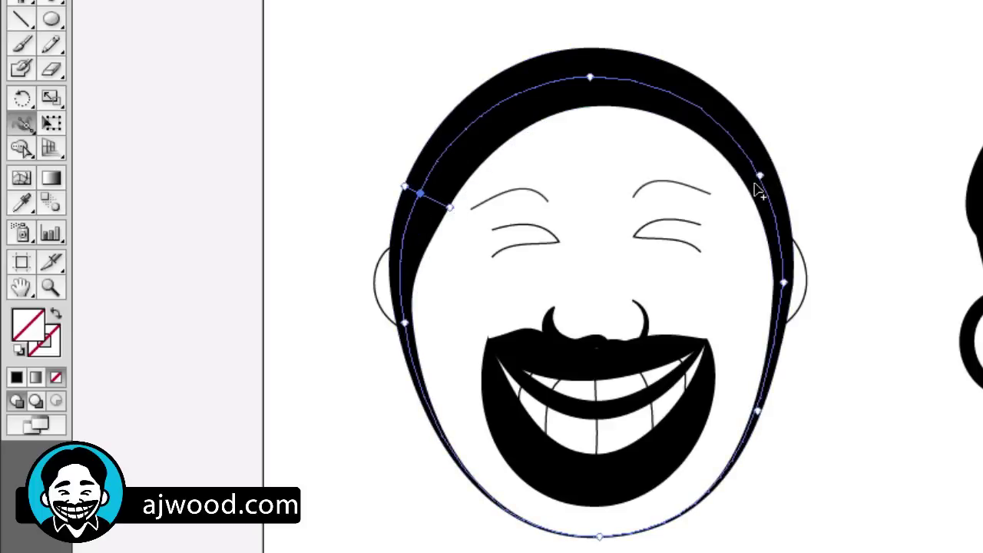
{"action": "left_click_drag", "start_coordinate": [757, 210], "coordinate": [738, 209]}
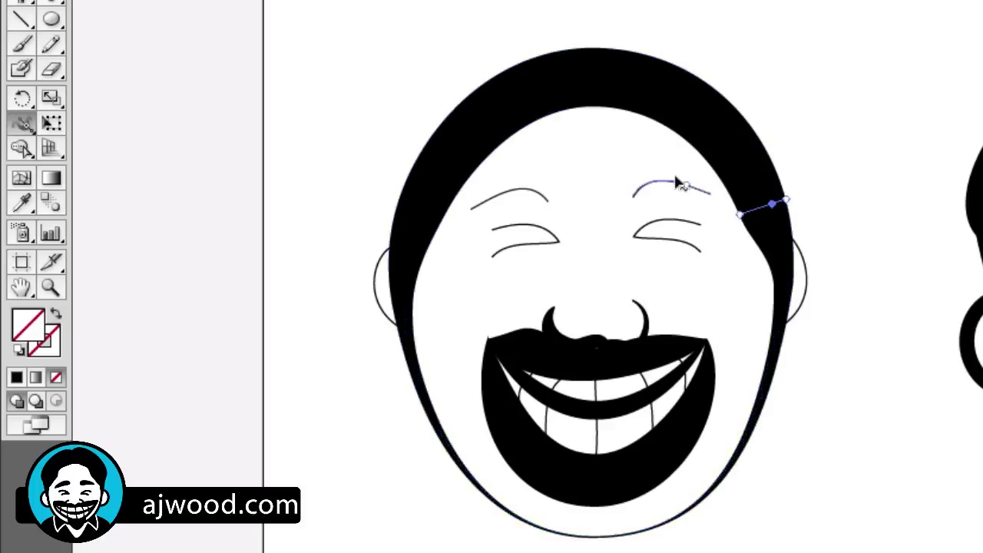
{"action": "left_click", "coordinate": [485, 164]}
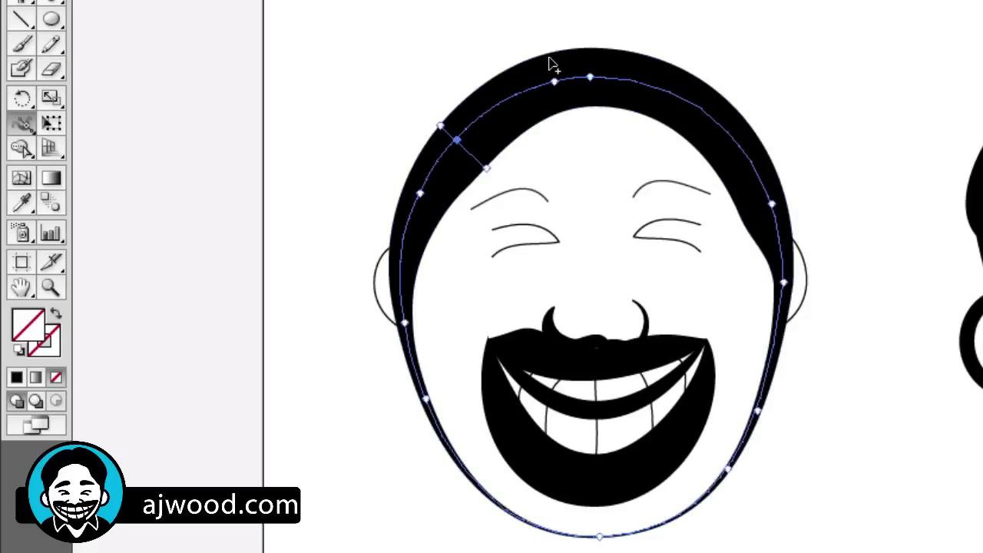
Step: Pull the hair up and out with a centre parting, then thicken both eyebrows
{"action": "left_click_drag", "start_coordinate": [567, 58], "coordinate": [562, 17]}
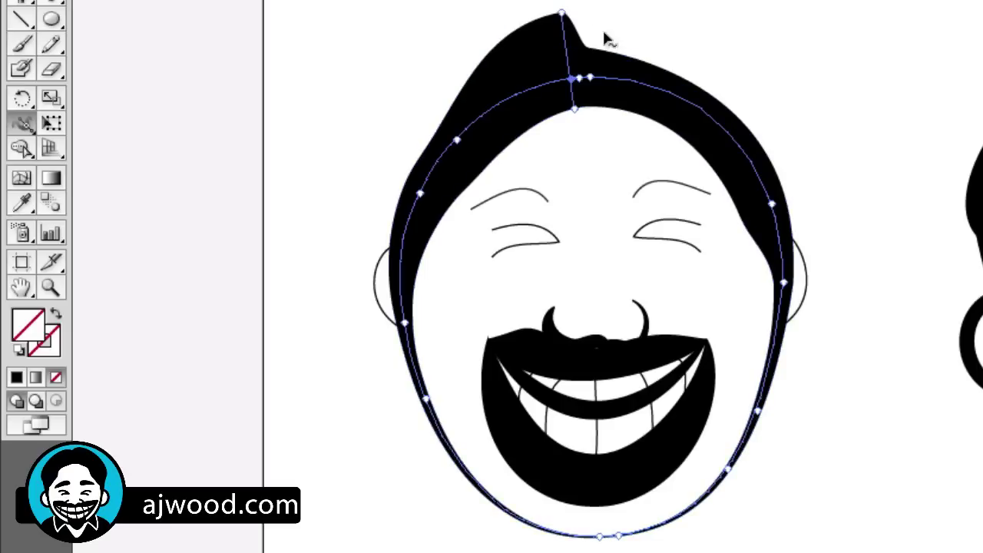
{"action": "left_click_drag", "start_coordinate": [608, 59], "coordinate": [608, 8]}
{"action": "left_click_drag", "start_coordinate": [440, 127], "coordinate": [414, 100]}
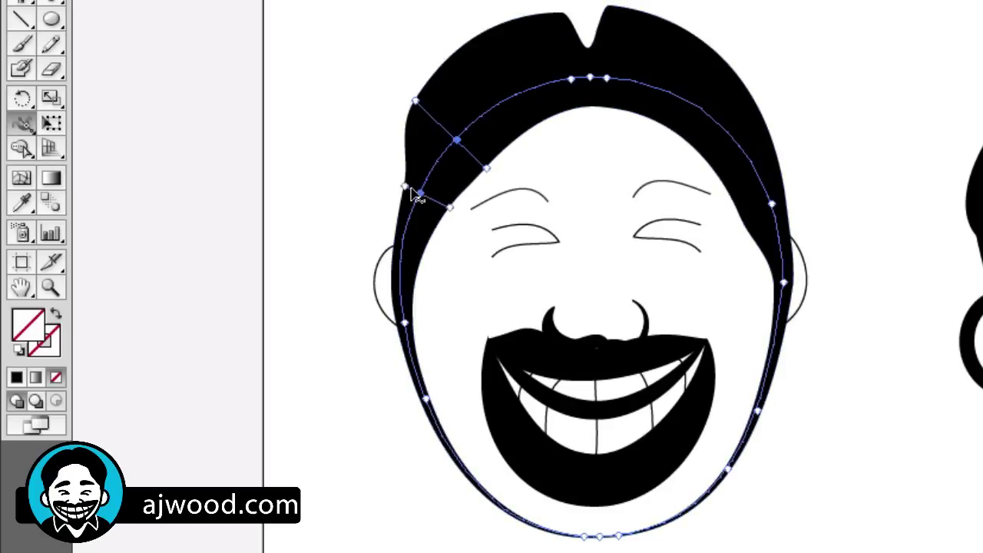
{"action": "left_click_drag", "start_coordinate": [416, 193], "coordinate": [442, 198]}
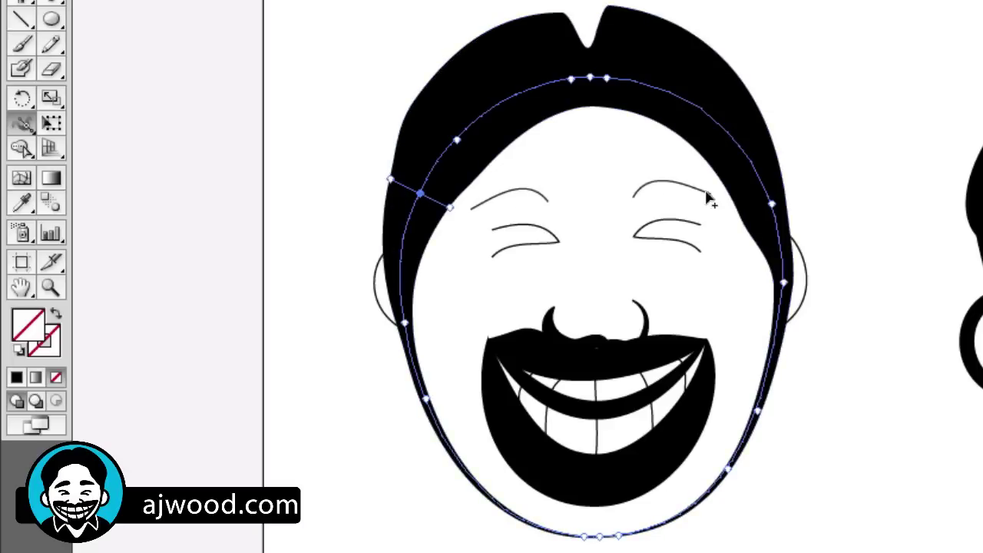
{"action": "left_click_drag", "start_coordinate": [773, 199], "coordinate": [804, 198]}
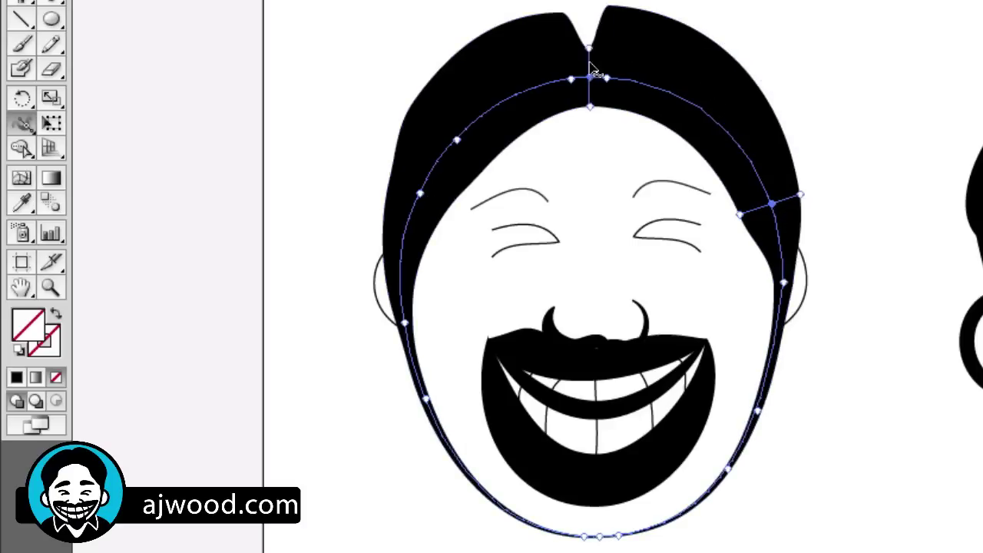
{"action": "left_click_drag", "start_coordinate": [592, 54], "coordinate": [594, 26]}
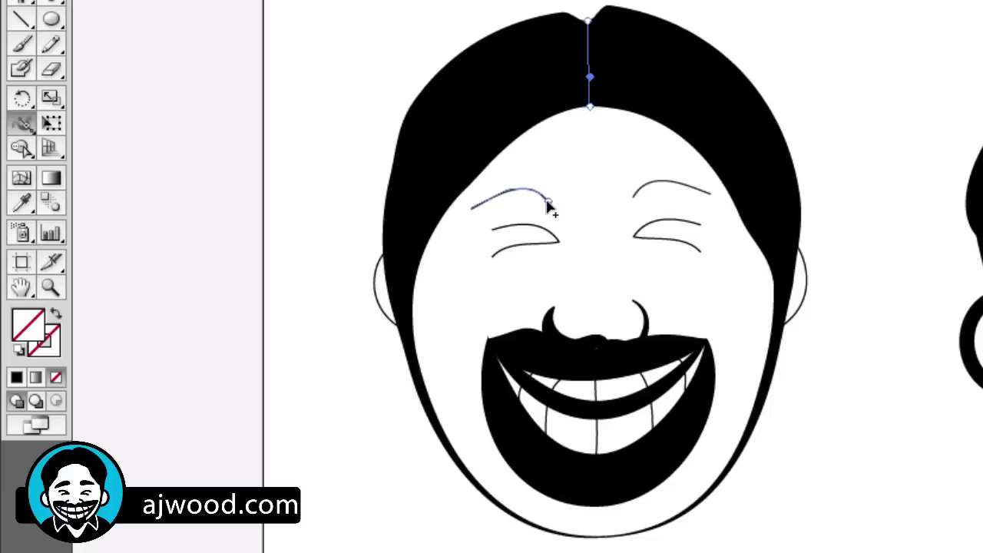
{"action": "left_click_drag", "start_coordinate": [548, 201], "coordinate": [564, 192]}
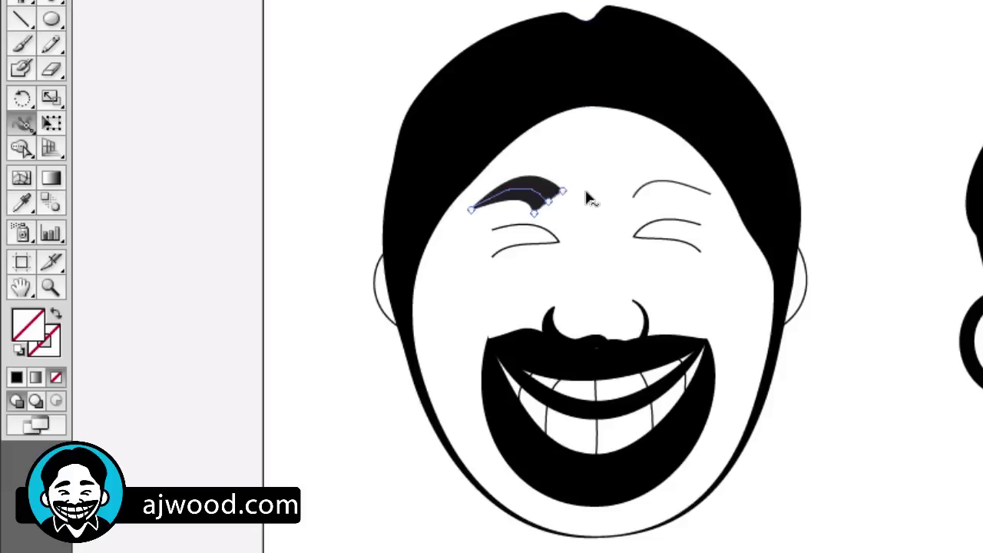
{"action": "left_click_drag", "start_coordinate": [637, 199], "coordinate": [623, 191]}
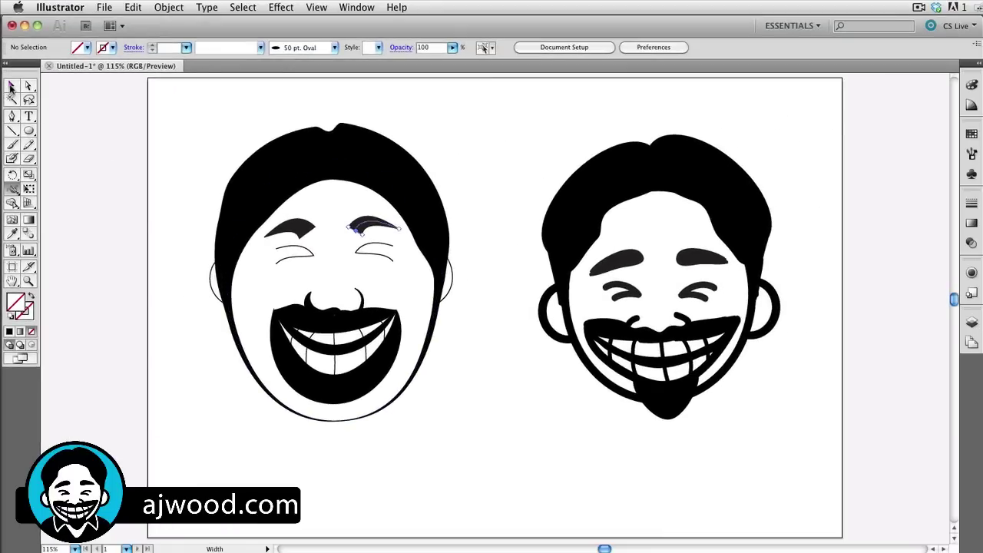
Step: Give both ears and both closed eyes an 8 pt stroke weight
{"action": "left_click", "coordinate": [11, 87]}
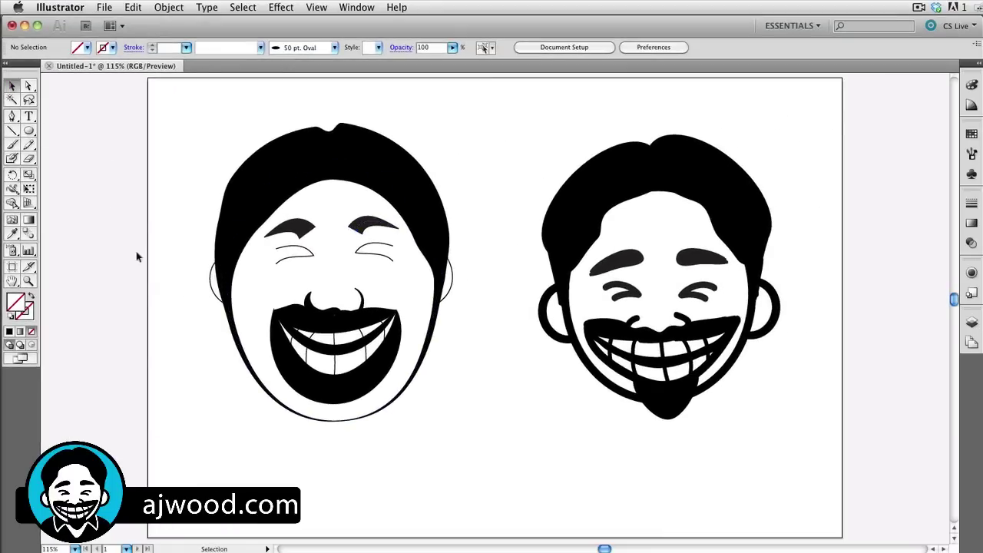
{"action": "left_click", "coordinate": [213, 275]}
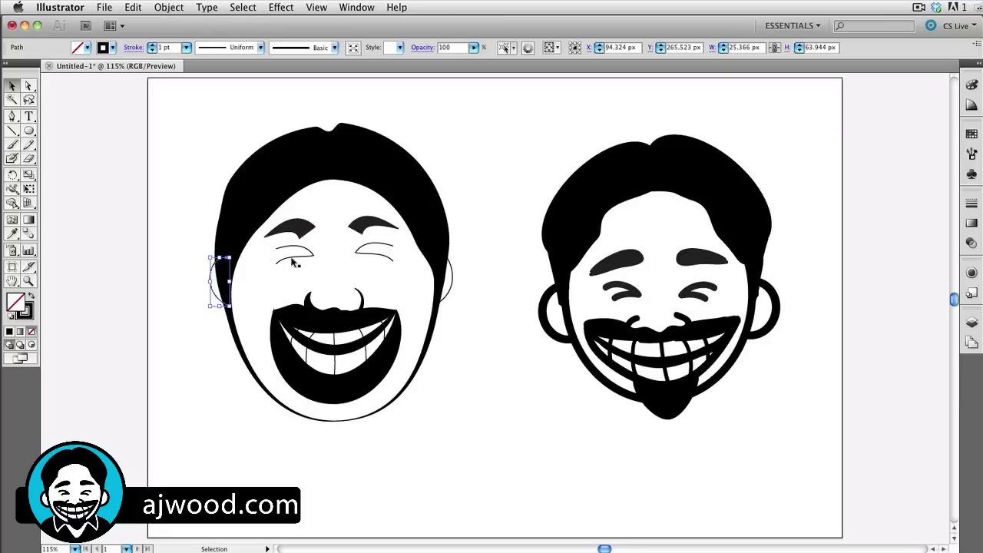
{"action": "left_click", "coordinate": [294, 262], "text": "shift"}
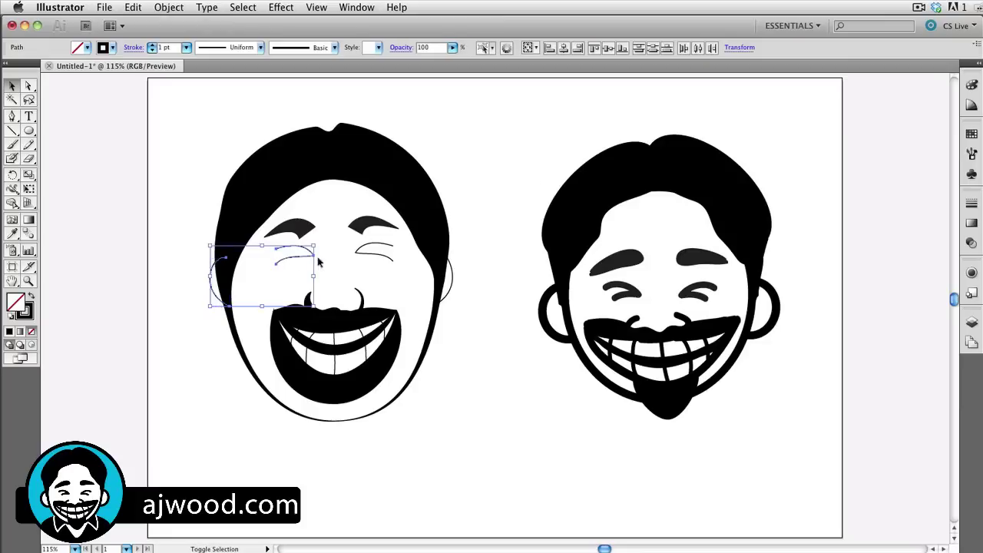
{"action": "left_click", "coordinate": [387, 261], "text": "shift"}
{"action": "left_click", "coordinate": [453, 287], "text": "shift"}
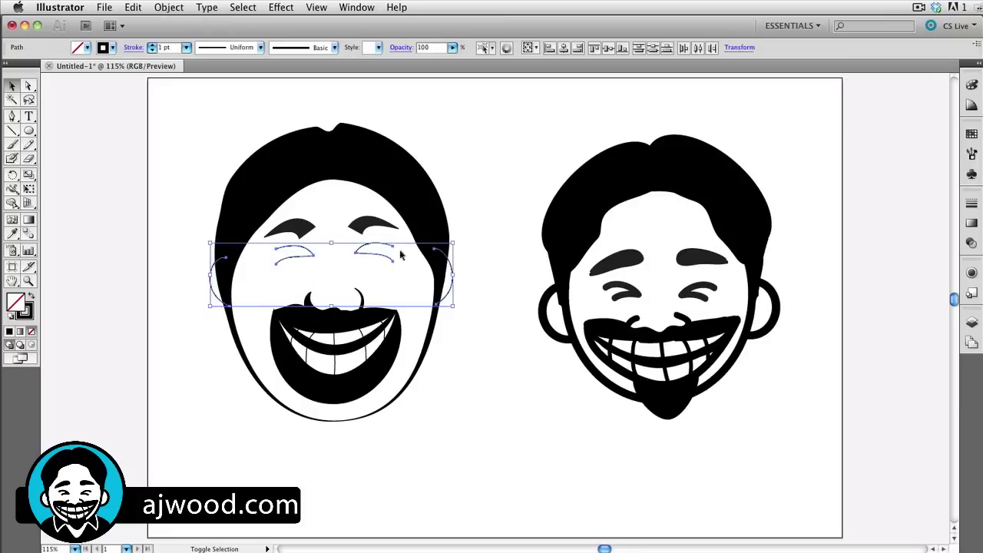
{"action": "left_click", "coordinate": [185, 50]}
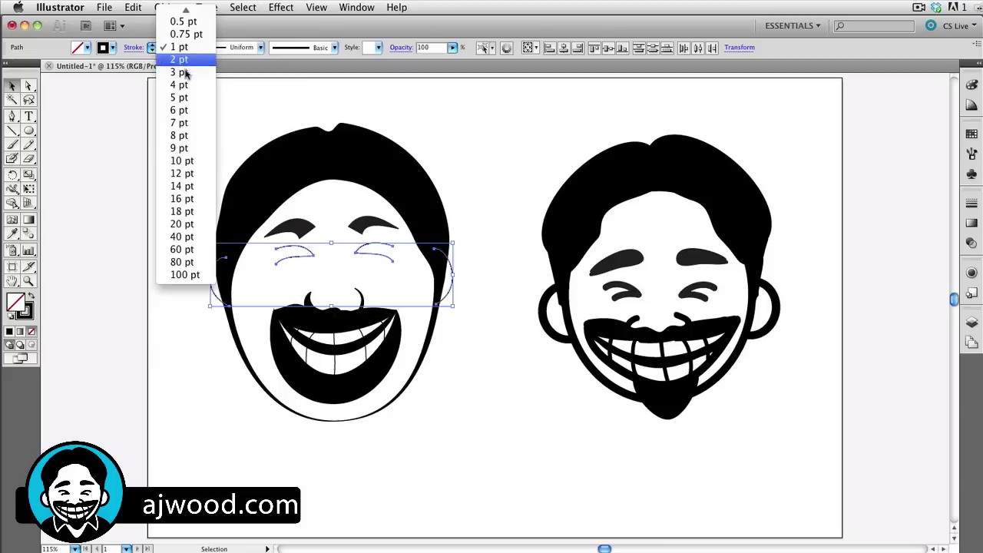
{"action": "left_click", "coordinate": [184, 136]}
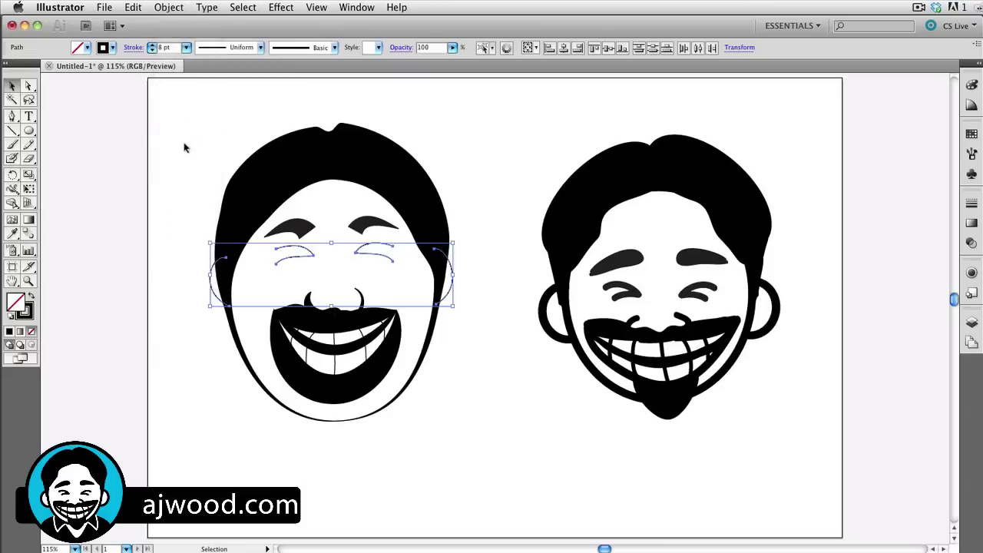
{"action": "left_click", "coordinate": [122, 172]}
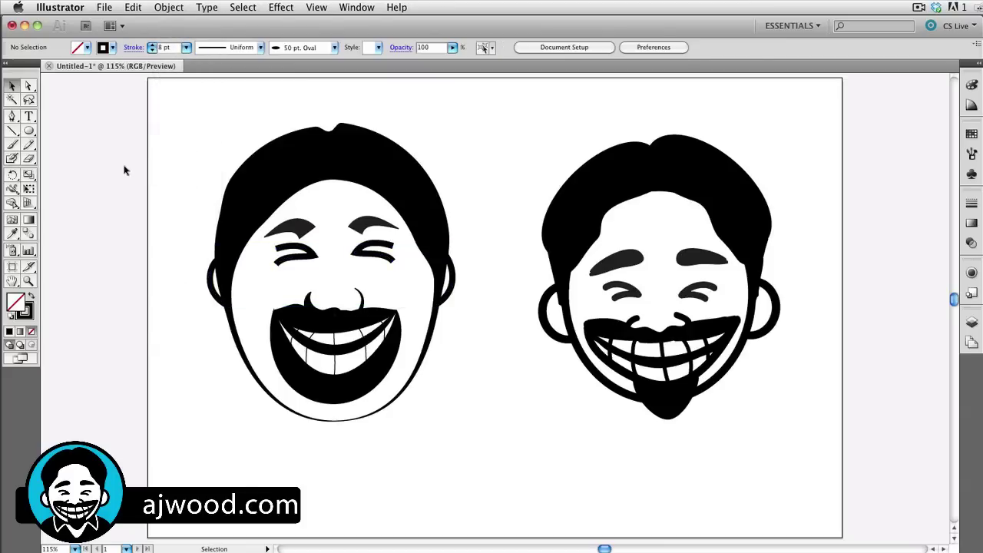